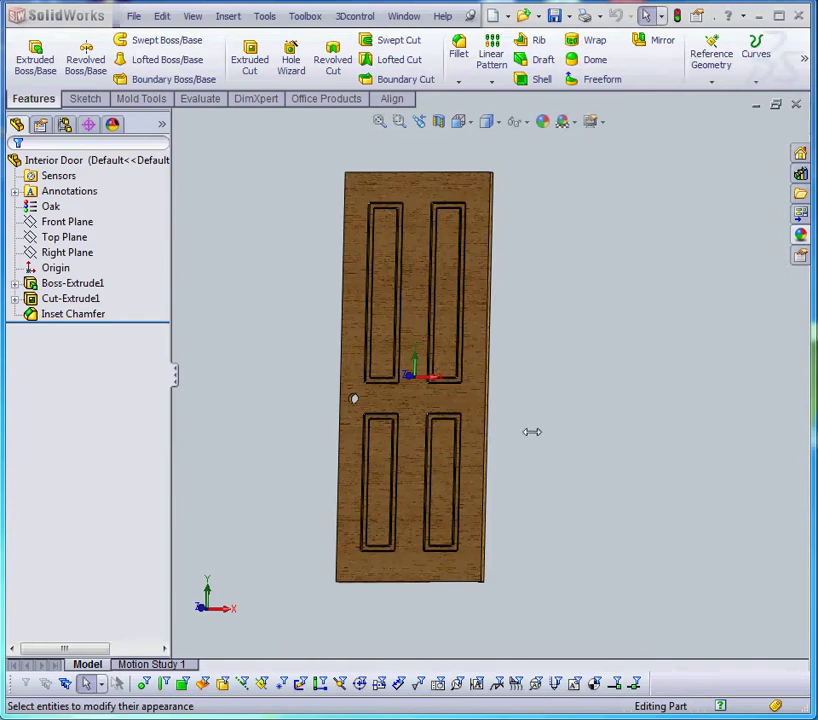
# - Orbit the oak door to an angled view that shows its side edge
pyautogui.moveTo(531, 431); pyautogui.dragTo(648, 437, button='middle')
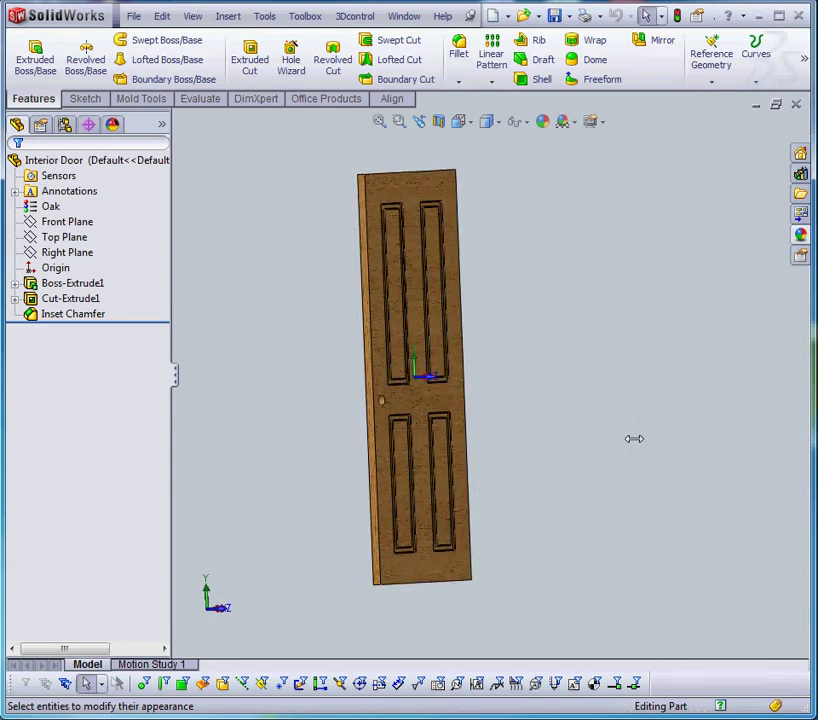
# - Edit the polished oak 2d appearance applied to the Interior Door part
pyautogui.click(75, 160)
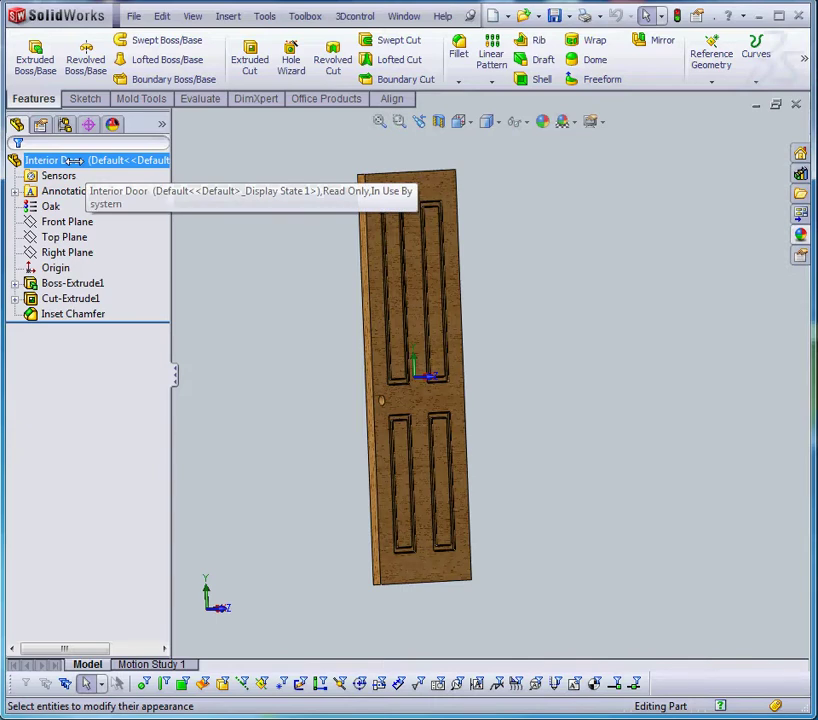
pyautogui.rightClick(75, 160)
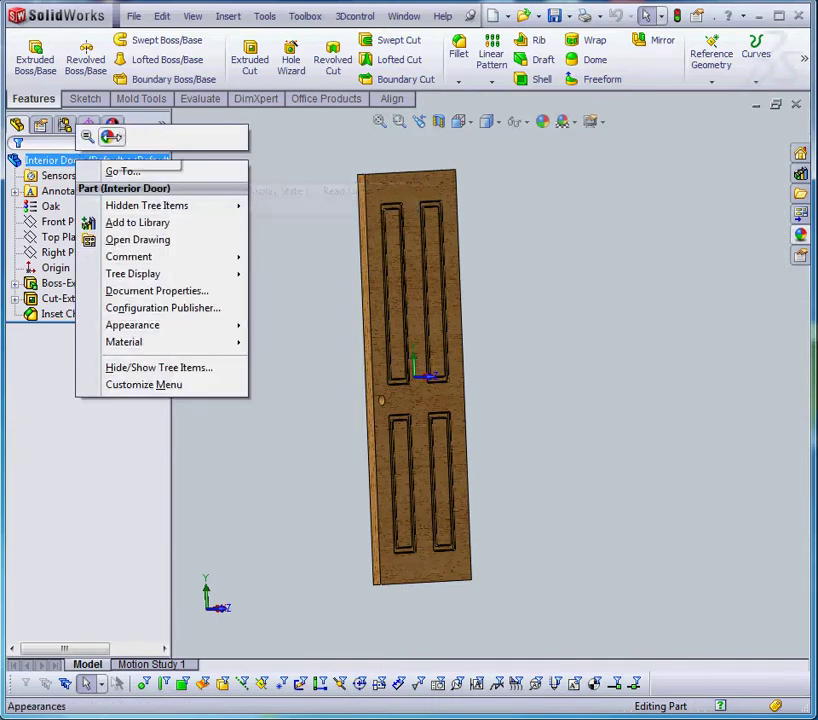
pyautogui.click(111, 136)
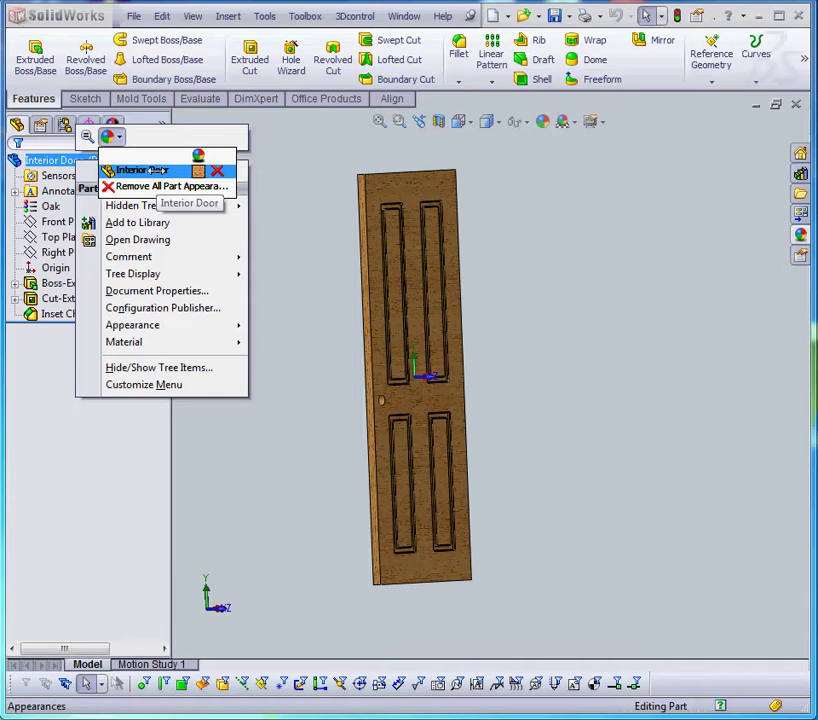
pyautogui.click(186, 195)
pyautogui.click(47, 160)
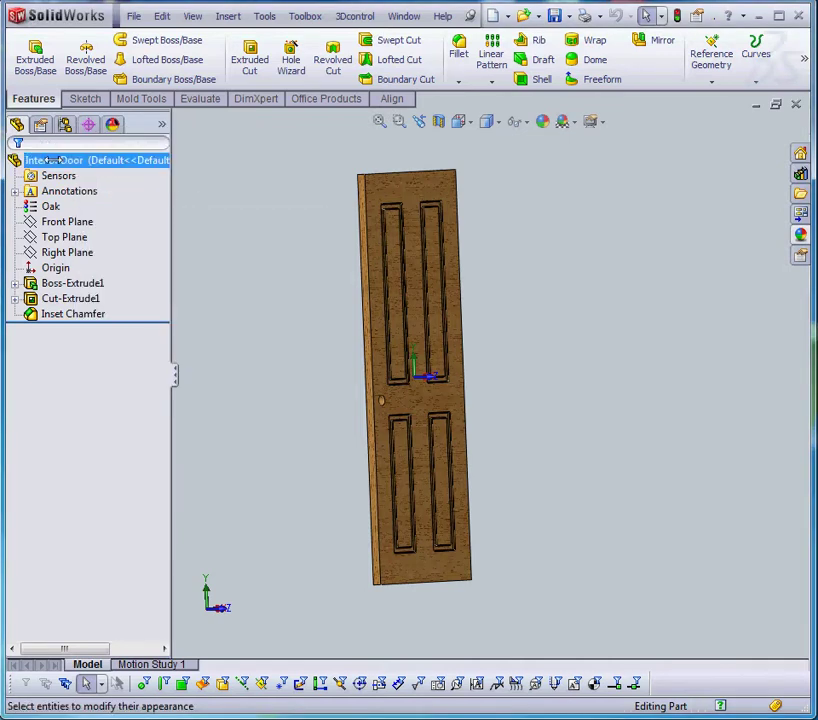
pyautogui.rightClick(47, 160)
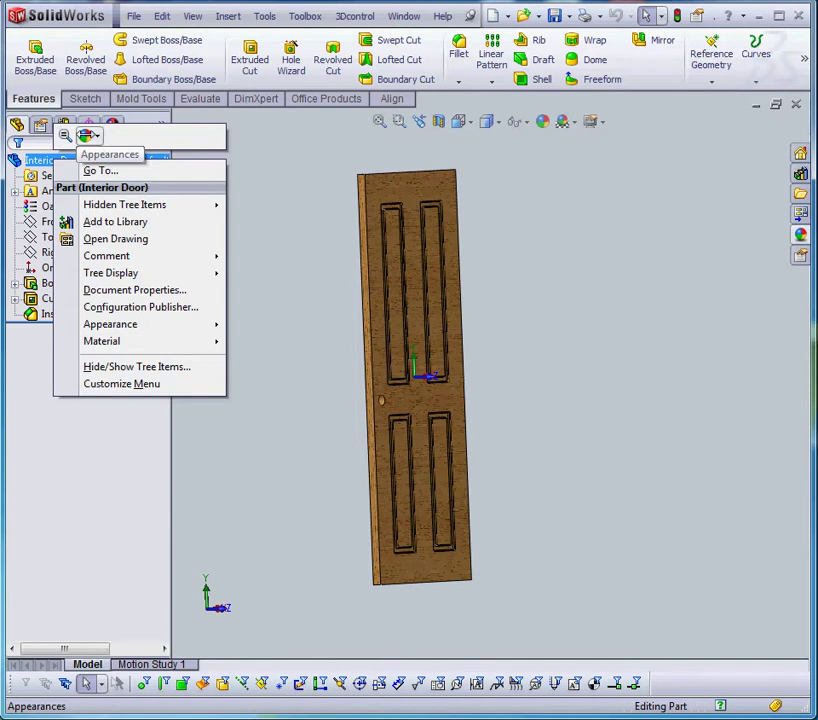
pyautogui.click(88, 136)
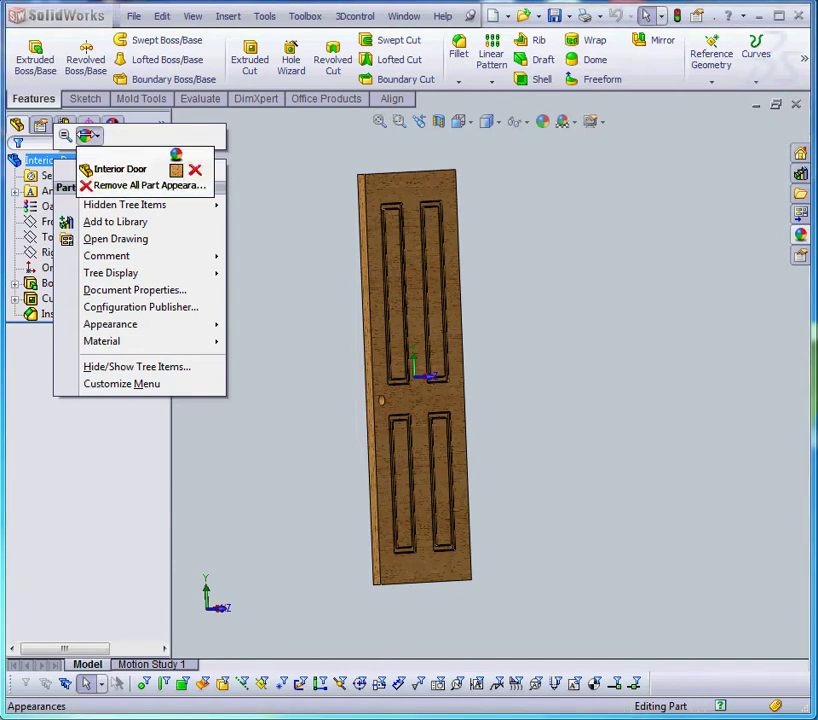
pyautogui.click(104, 170)
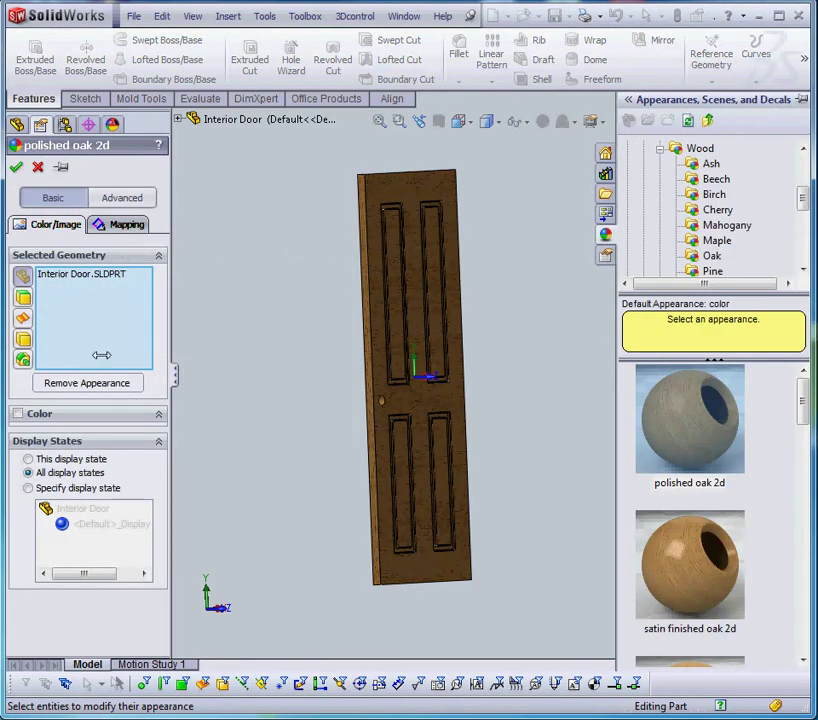
# - Try Surface and Box mapping for the oak grain, enlarge the box, then choose Planar mapping
pyautogui.click(127, 225)
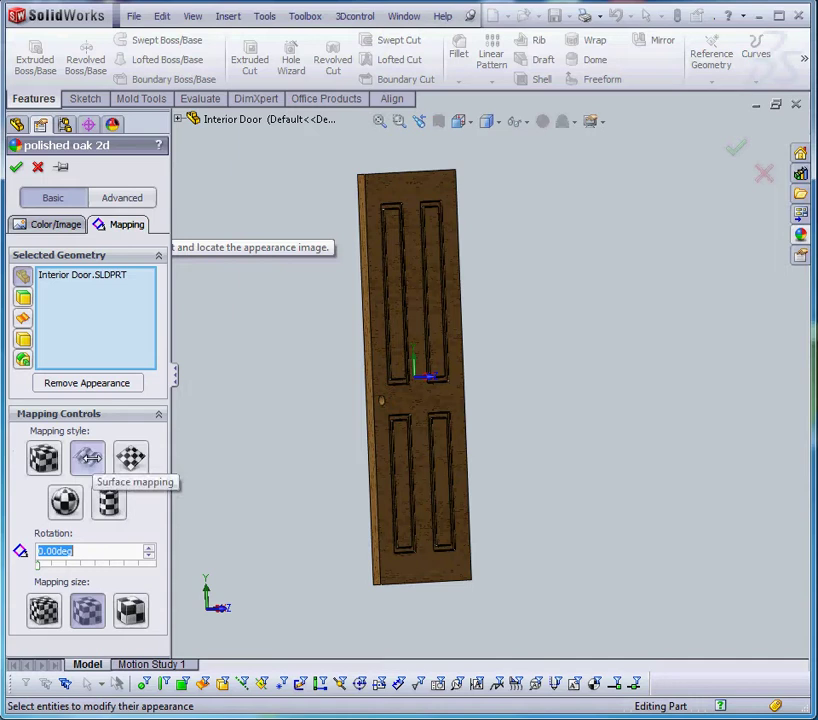
pyautogui.click(88, 457)
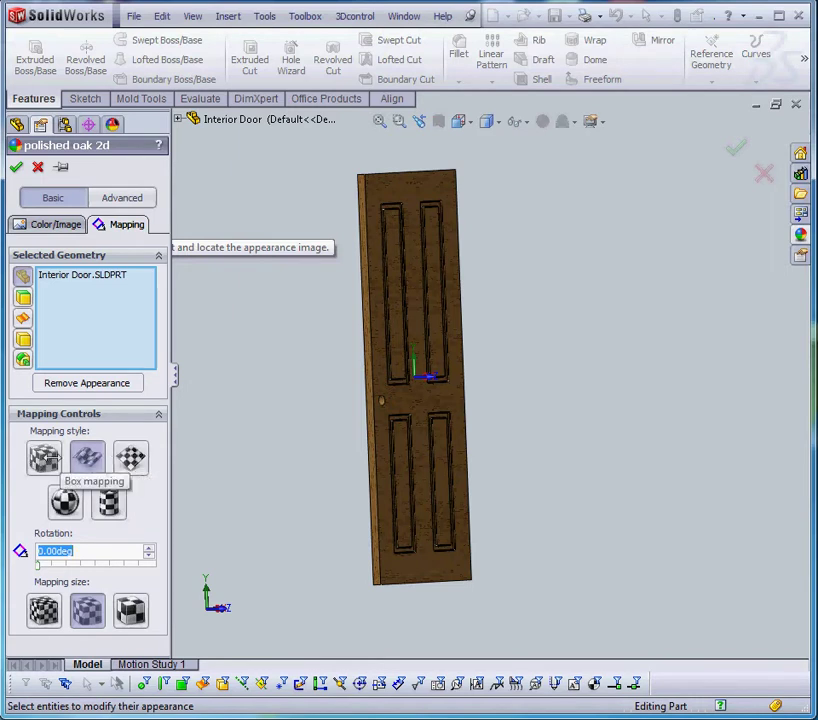
pyautogui.click(44, 457)
pyautogui.moveTo(312, 425); pyautogui.dragTo(267, 451, button='middle')
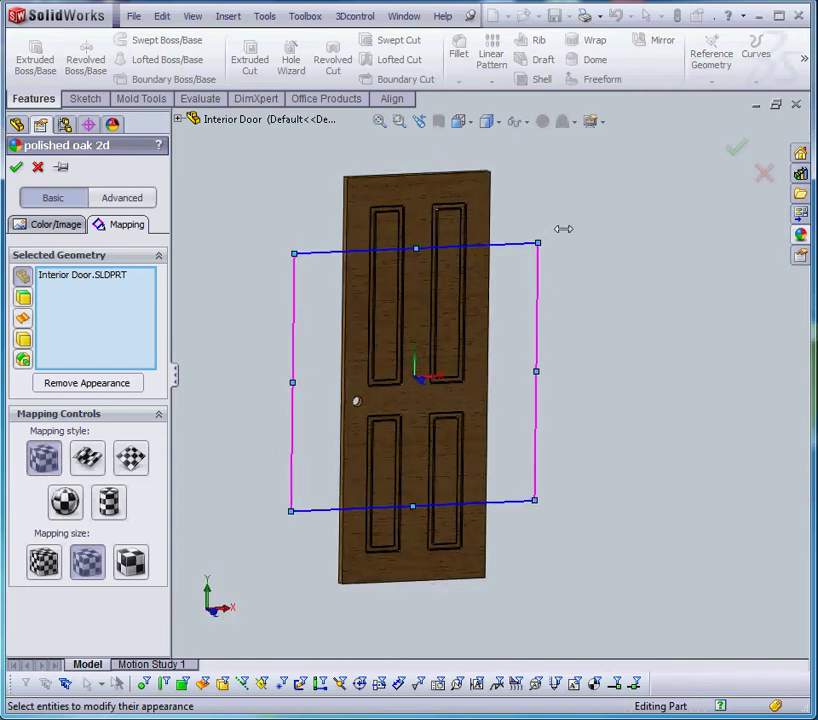
pyautogui.moveTo(538, 243); pyautogui.dragTo(524, 340)
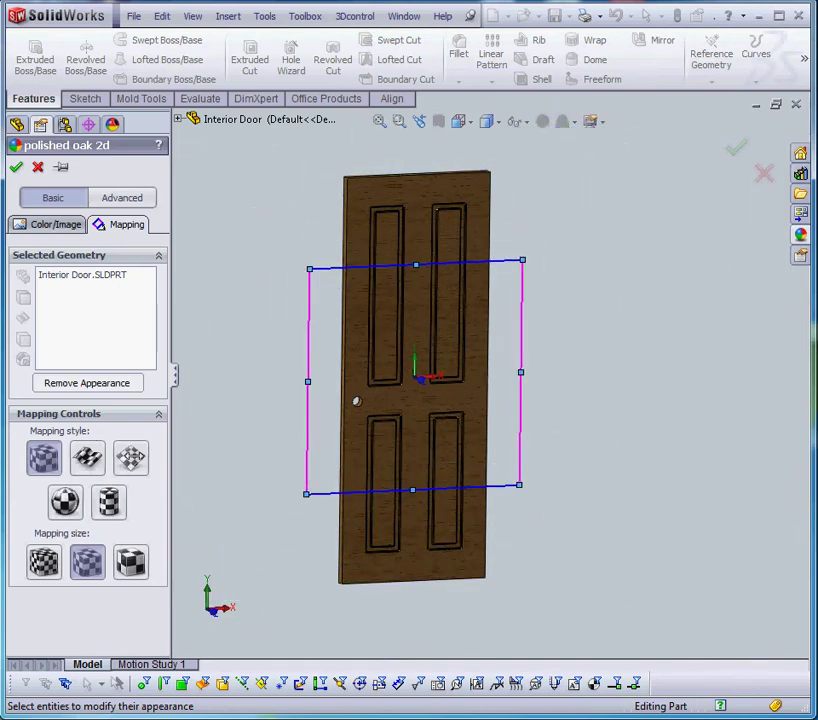
pyautogui.click(131, 457)
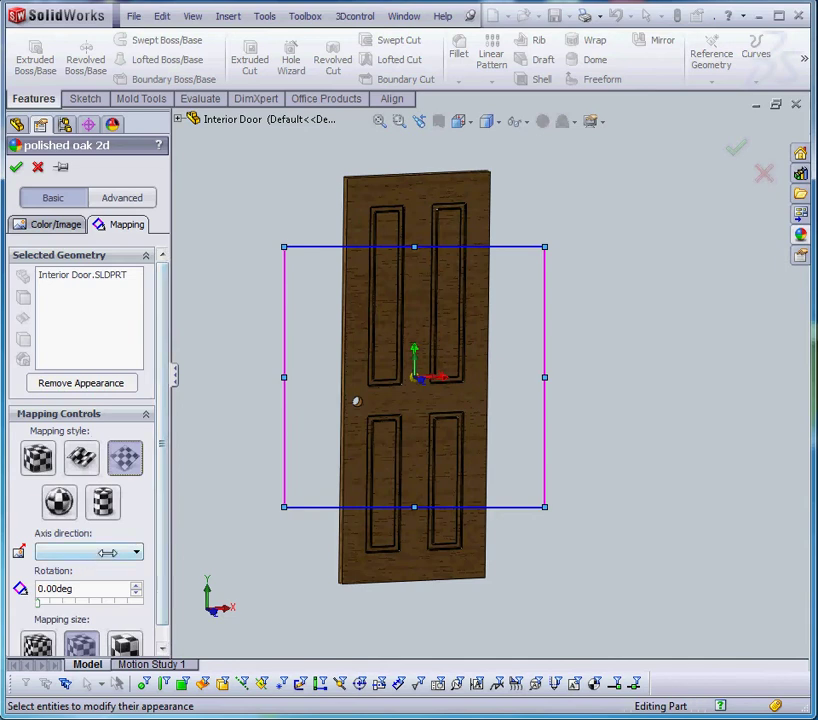
# - Set the grain projection axis to XY and the rotation to 90 deg
pyautogui.click(105, 551)
pyautogui.moveTo(321, 541); pyautogui.dragTo(131, 522, button='middle')
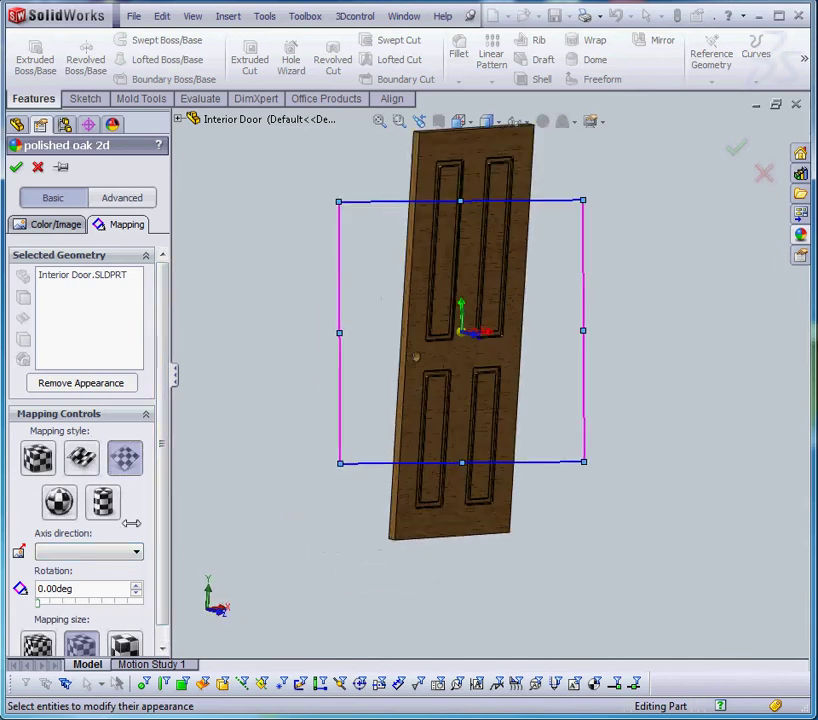
pyautogui.click(113, 549)
pyautogui.click(55, 564)
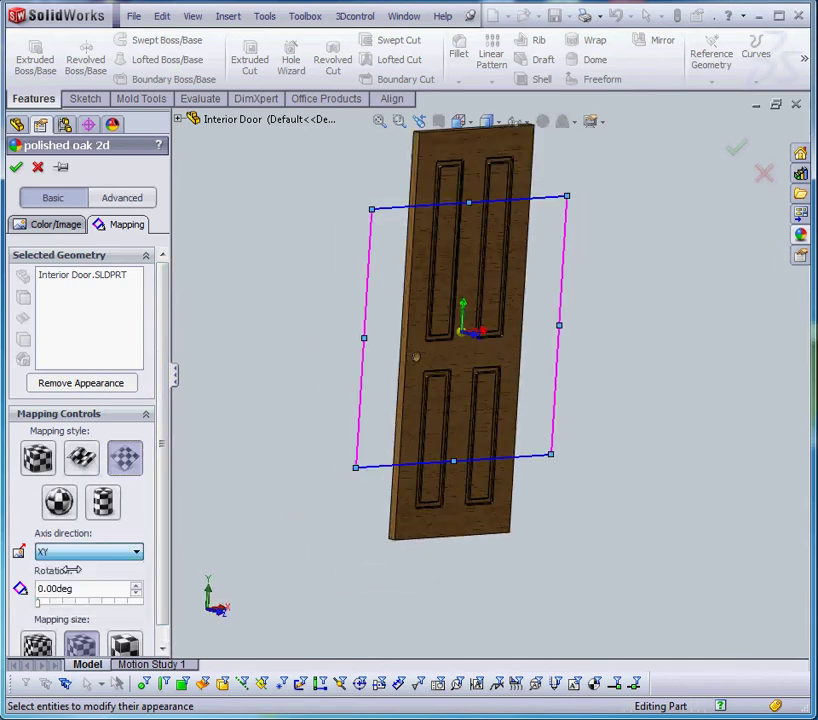
pyautogui.moveTo(305, 565); pyautogui.dragTo(270, 543, button='middle')
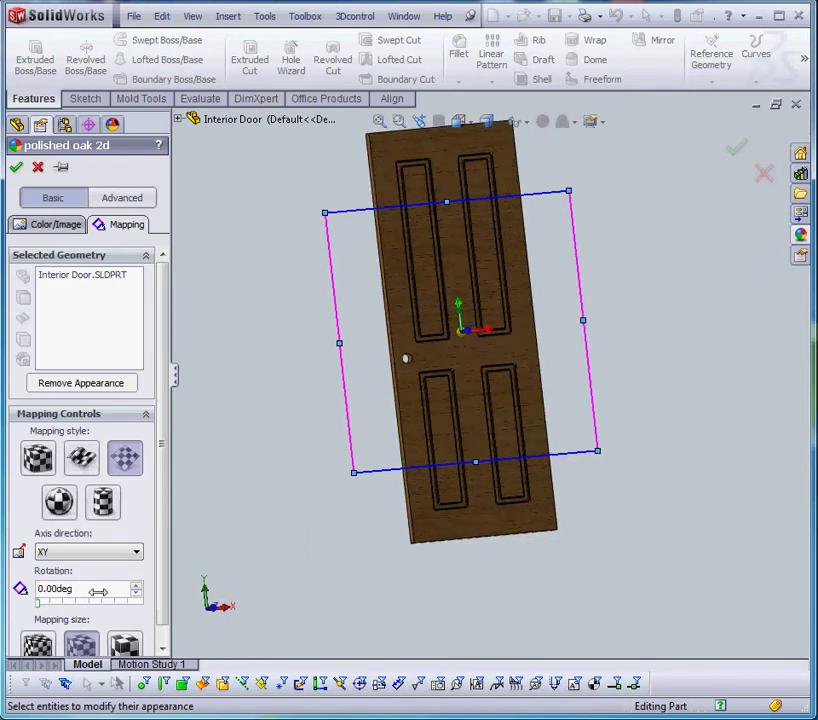
pyautogui.moveTo(100, 589); pyautogui.dragTo(14, 587)
pyautogui.write('90')
pyautogui.press('Return')
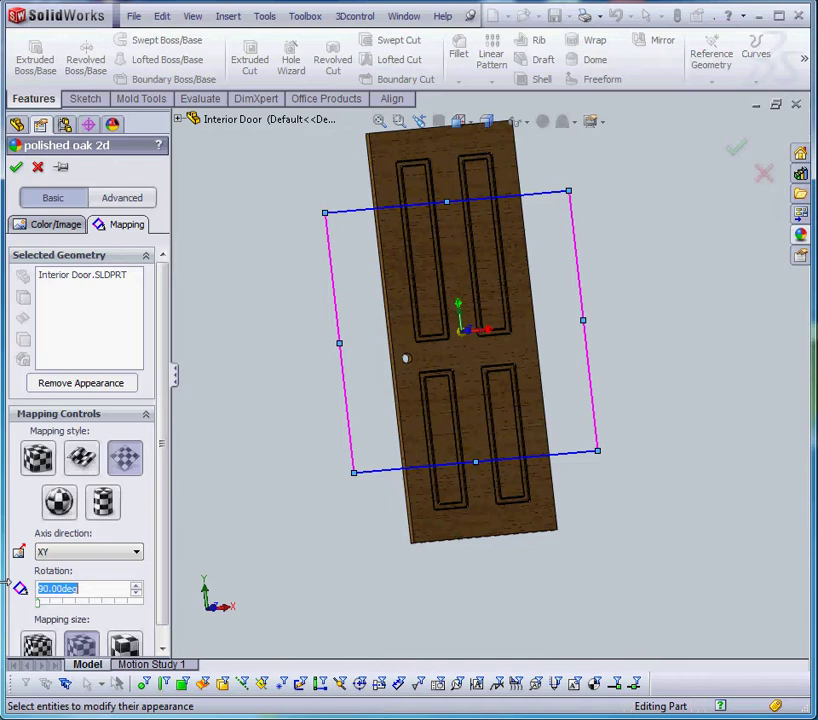
# - Keep XY as the axis and stretch the mapping frame across most of the door
pyautogui.click(89, 552)
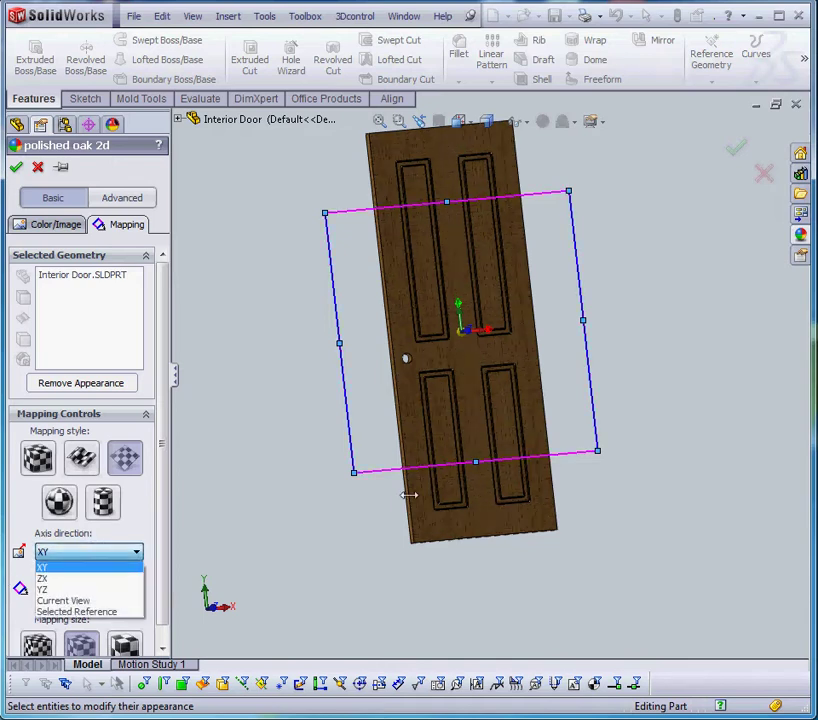
pyautogui.click(568, 190)
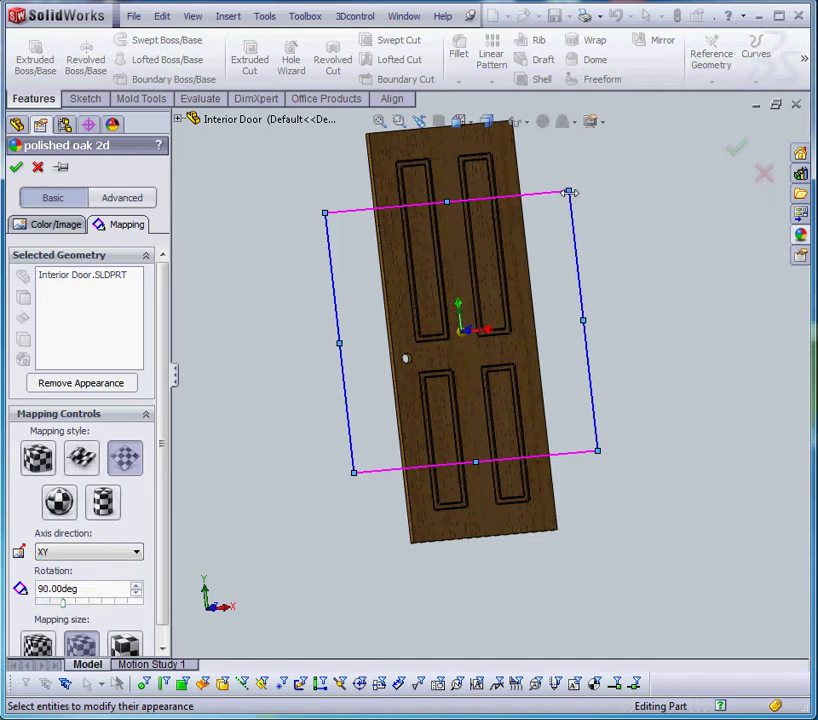
pyautogui.moveTo(570, 192); pyautogui.dragTo(680, 517)
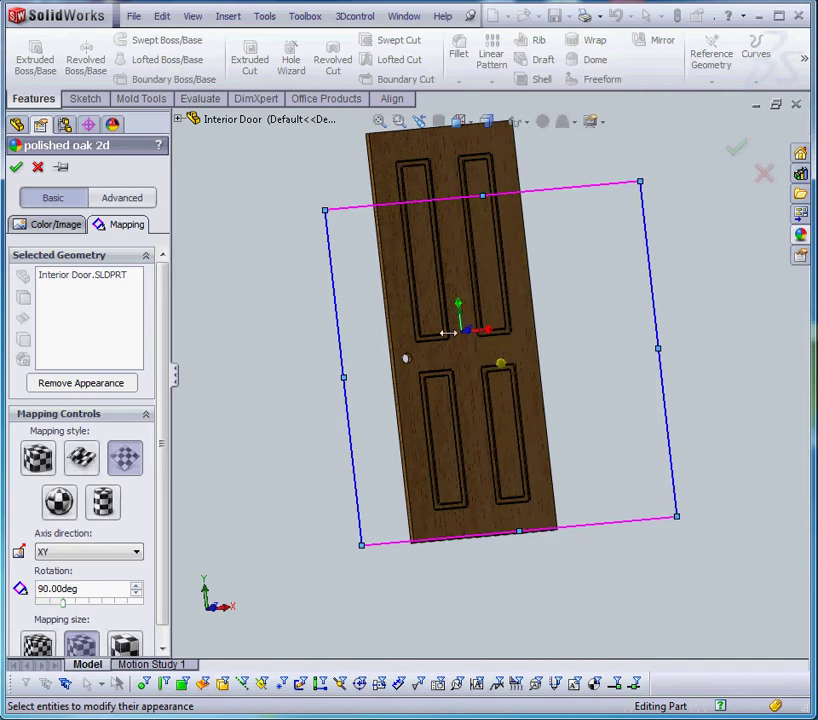
pyautogui.scroll(4, 447, 333)
pyautogui.moveTo(525, 367)
pyautogui.mouseDown()
pyautogui.moveTo(546, 378)
pyautogui.moveTo(535, 368)
pyautogui.mouseUp()
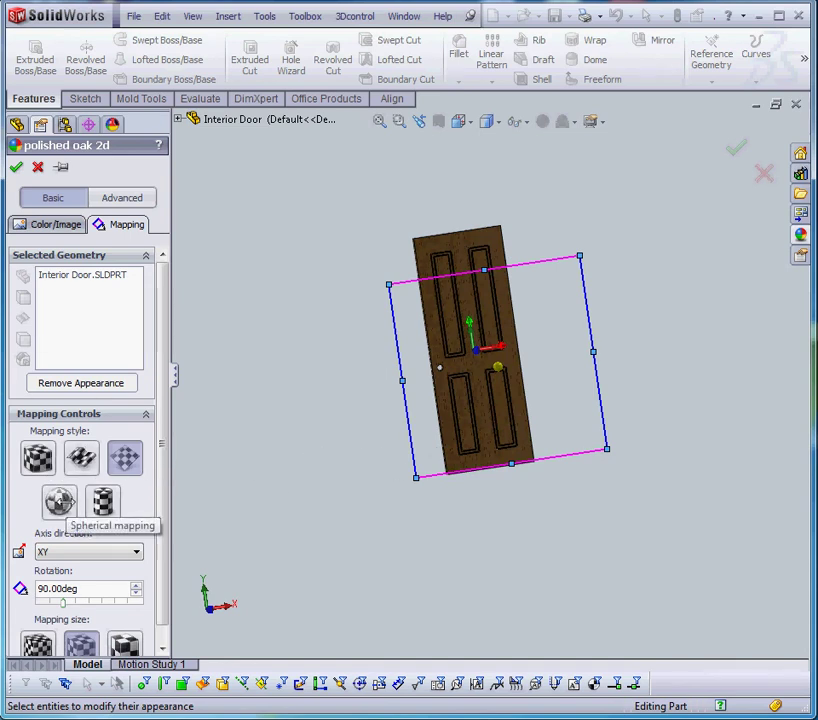
pyautogui.scroll(-4, 462, 294)
pyautogui.scroll(1, 587, 429)
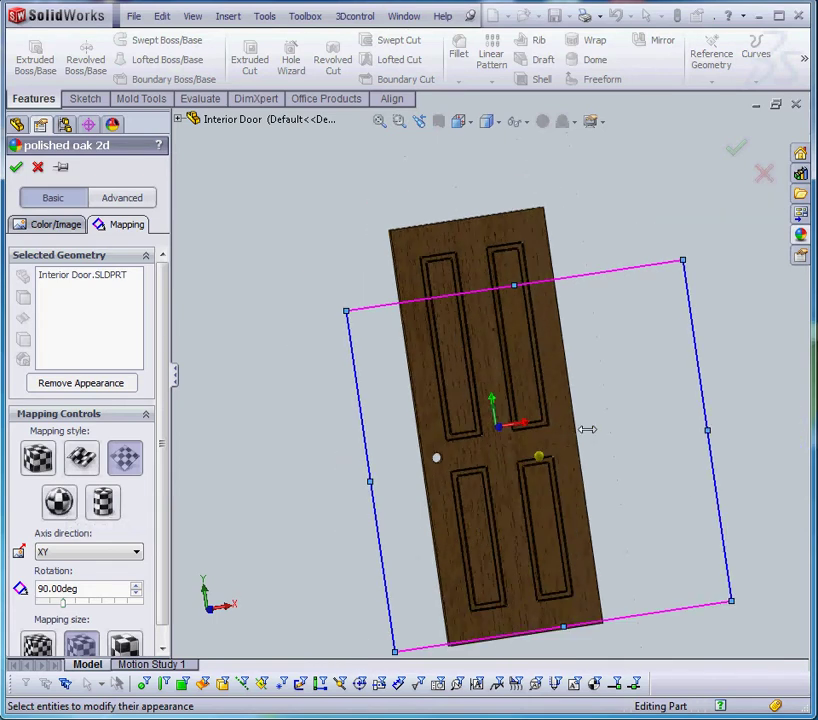
pyautogui.moveTo(587, 429); pyautogui.dragTo(648, 445, button='middle')
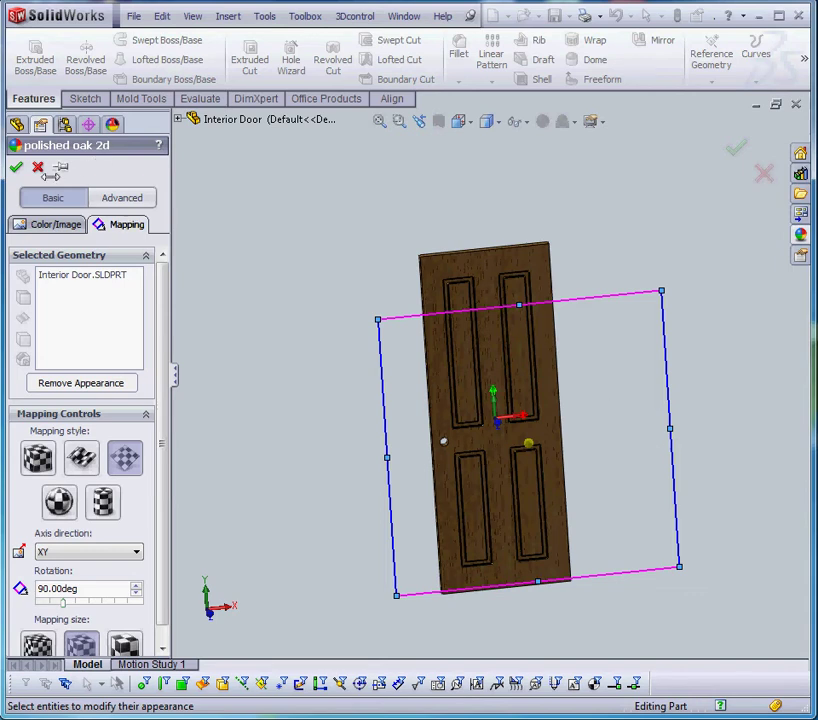
# - Accept the vertical oak grain, then briefly inspect the Inset Chamfer and door slab dimensions
pyautogui.click(15, 167)
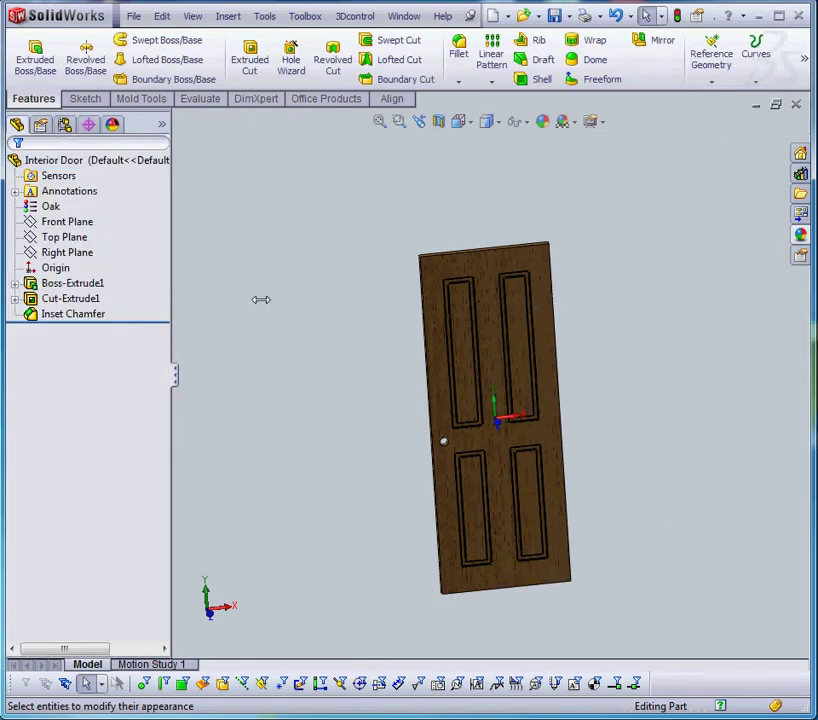
pyautogui.moveTo(451, 478); pyautogui.dragTo(483, 461, button='middle')
pyautogui.press('Escape')
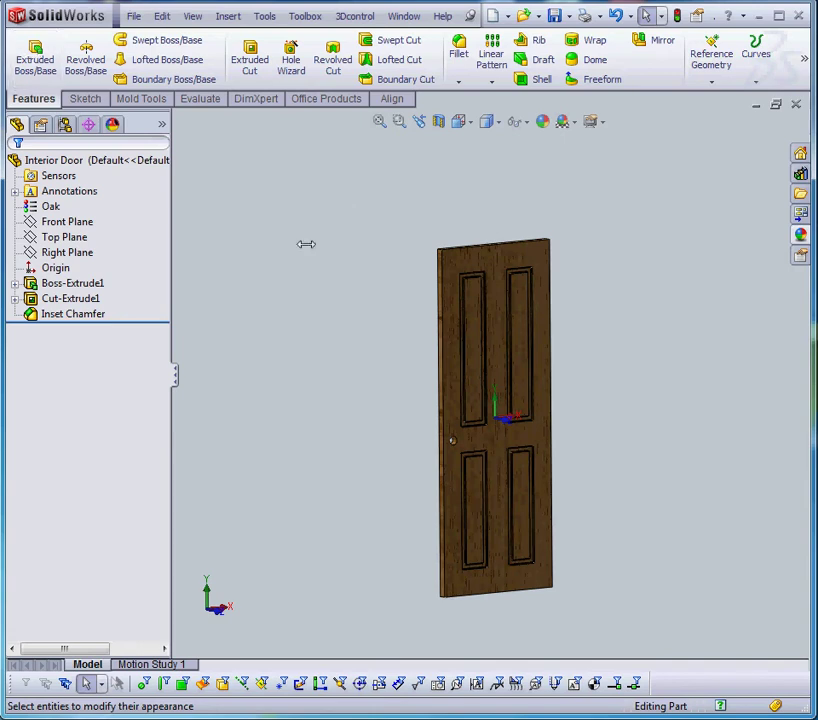
pyautogui.click(75, 313)
pyautogui.doubleClick(72, 283)
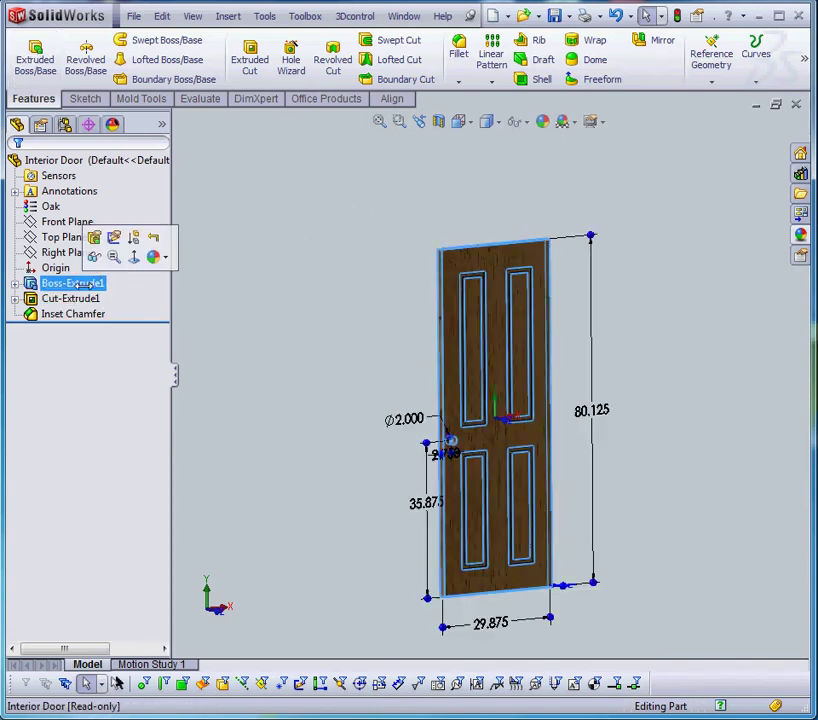
pyautogui.click(298, 350)
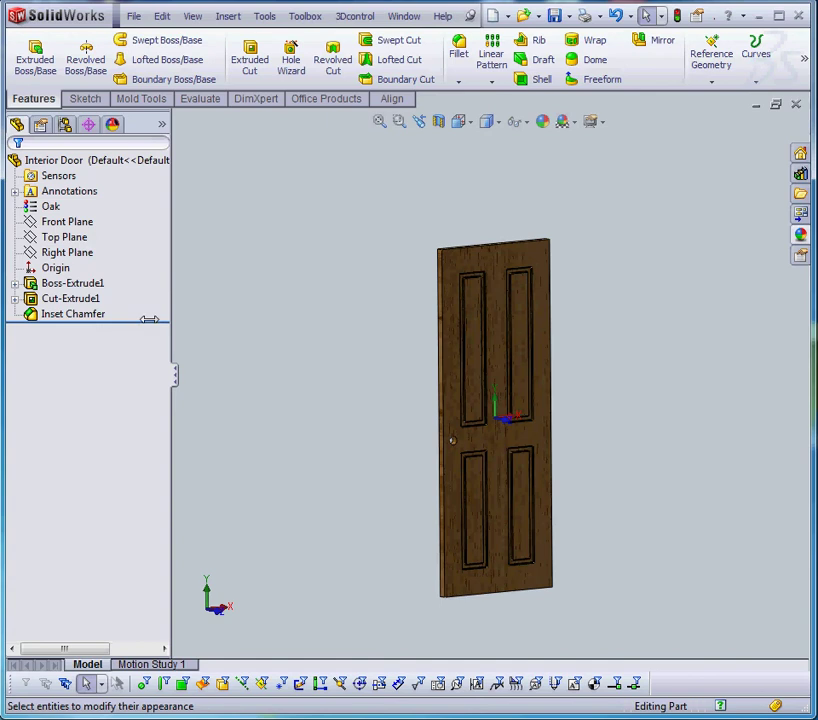
# - Roll back before the panel cut, then forward past Cut-Extrude1 and Inset Chamfer
pyautogui.moveTo(149, 319); pyautogui.dragTo(155, 291)
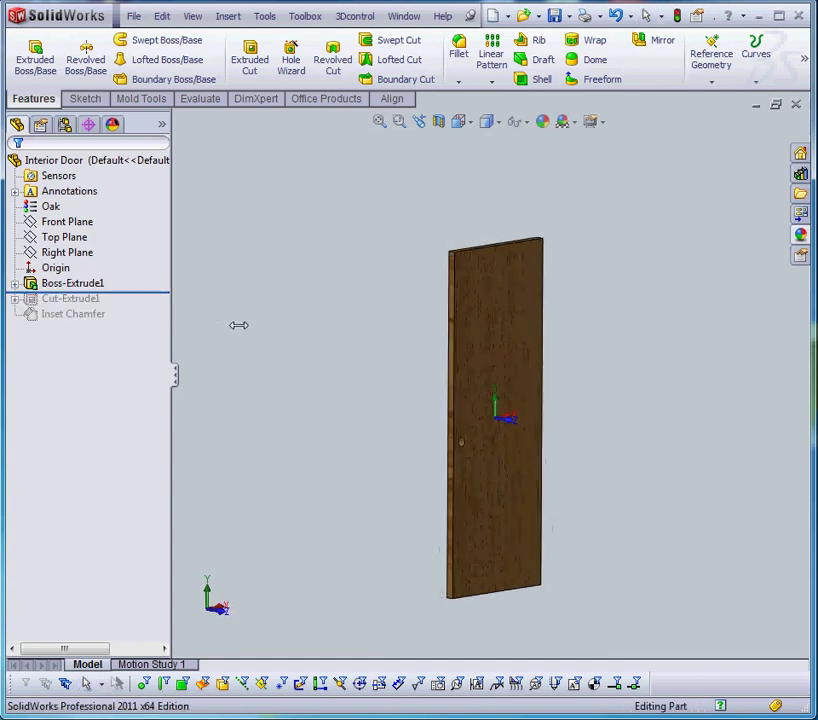
pyautogui.press('Left')
pyautogui.moveTo(141, 293); pyautogui.dragTo(141, 307)
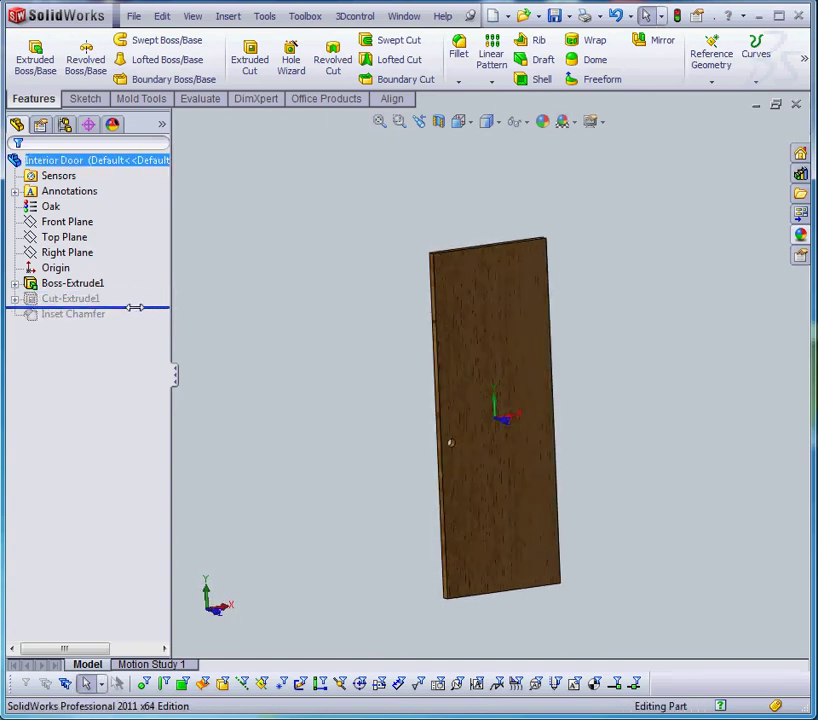
pyautogui.press('Left')
pyautogui.scroll(-4, 530, 338)
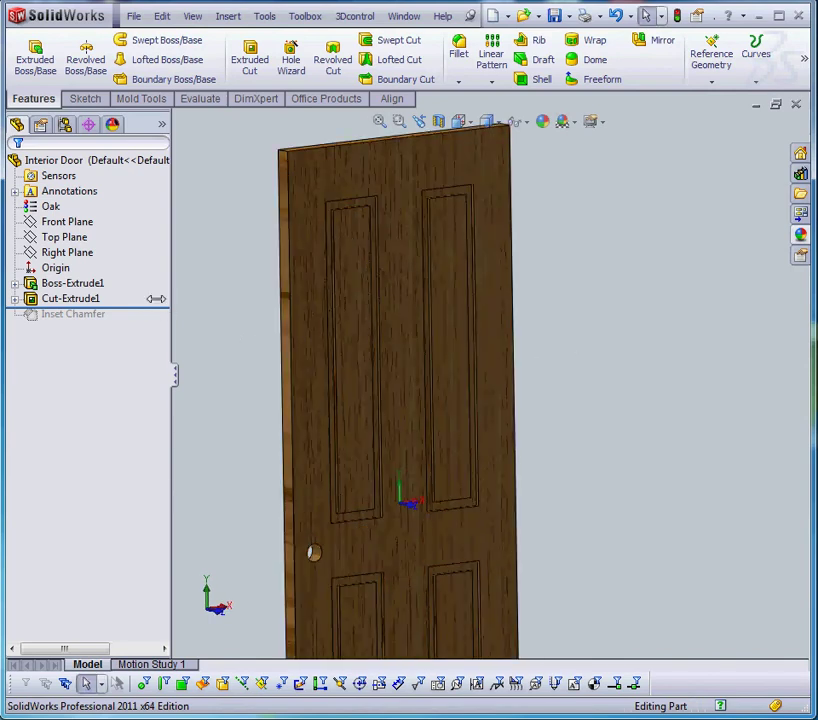
pyautogui.moveTo(146, 307); pyautogui.dragTo(146, 321)
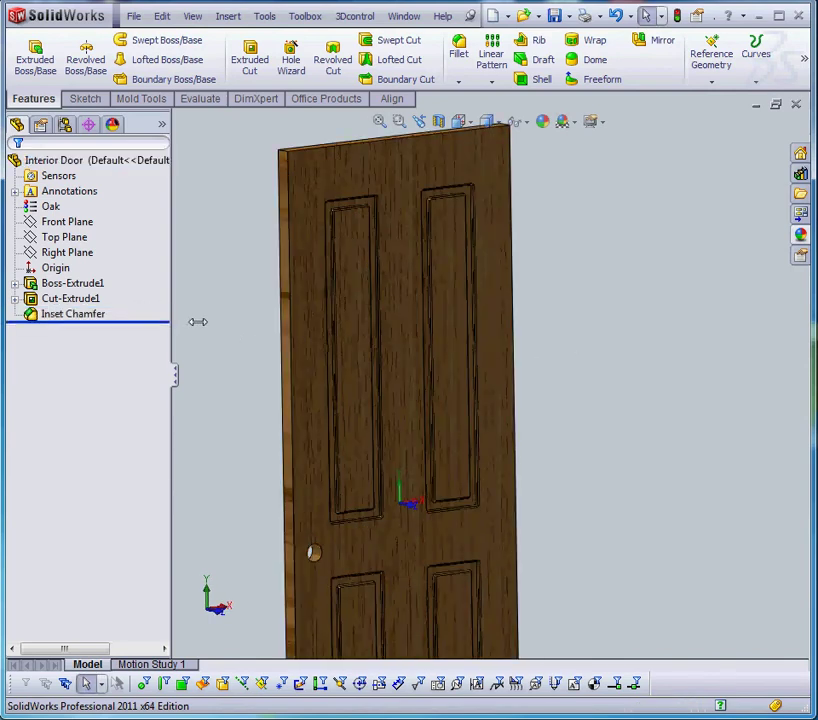
pyautogui.scroll(2, 433, 314)
pyautogui.scroll(-3, 500, 360)
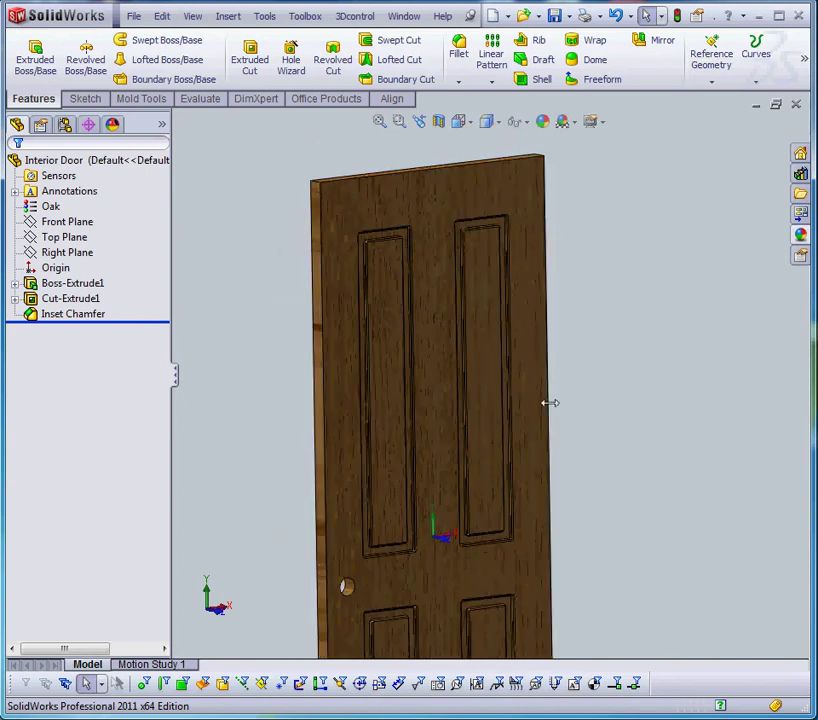
pyautogui.scroll(3, 579, 405)
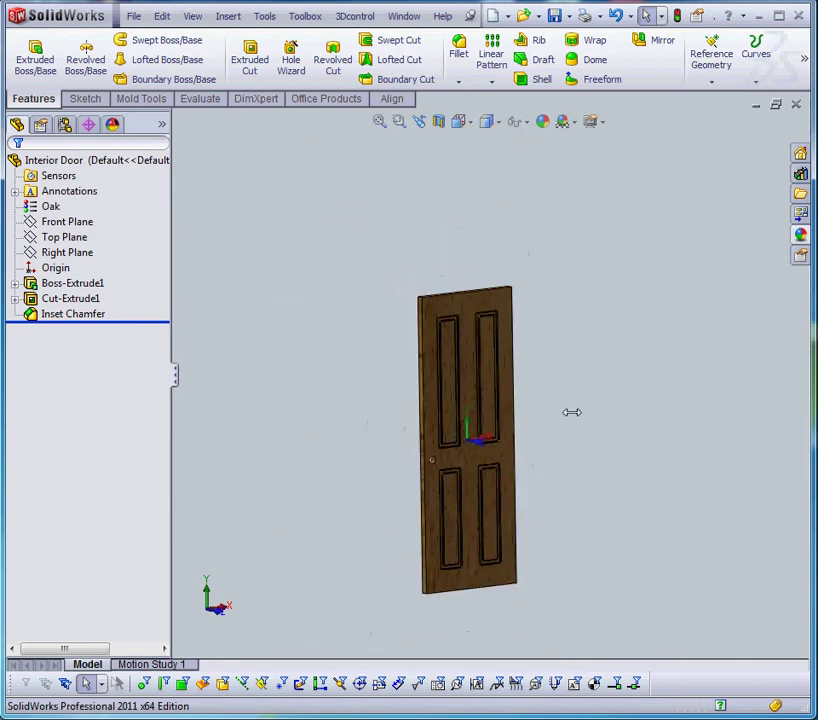
pyautogui.scroll(-1, 525, 452)
# - Select Cut-Extrude1 and Inset Chamfer to highlight the panel features, then clear the selection
pyautogui.click(70, 298)
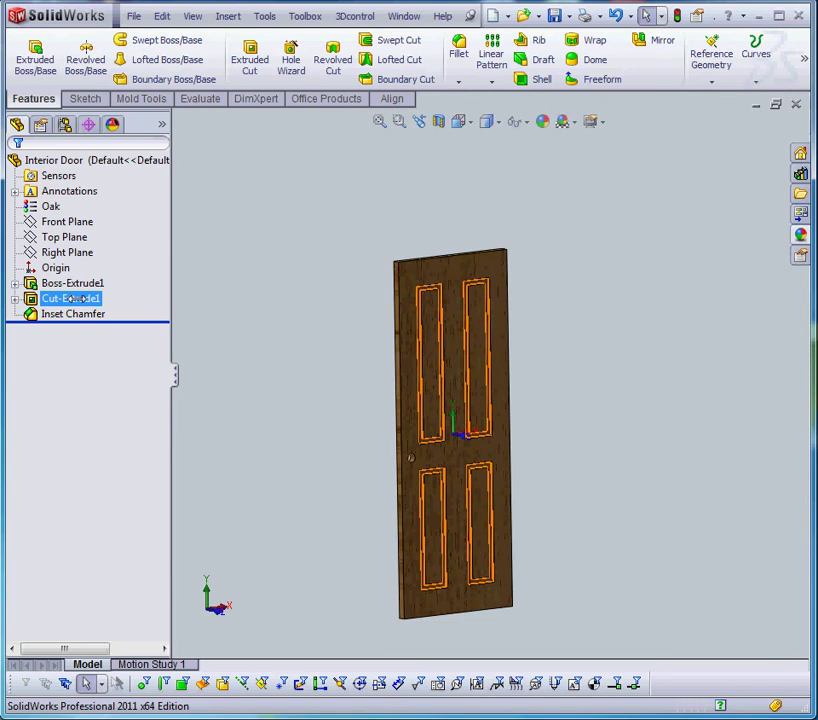
pyautogui.keyDown('ctrl'); pyautogui.click(72, 313); pyautogui.keyUp('ctrl')
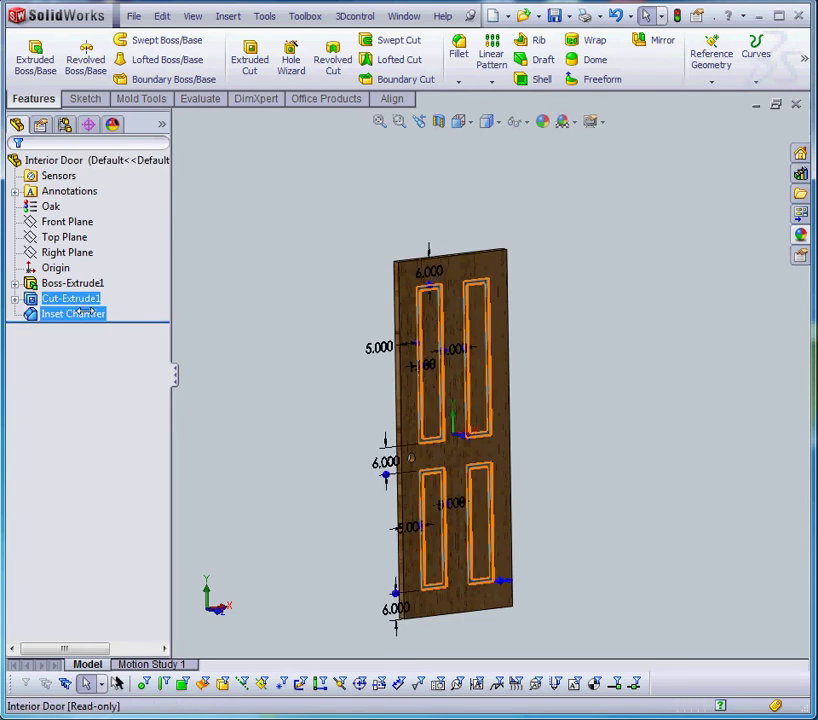
pyautogui.click(305, 318)
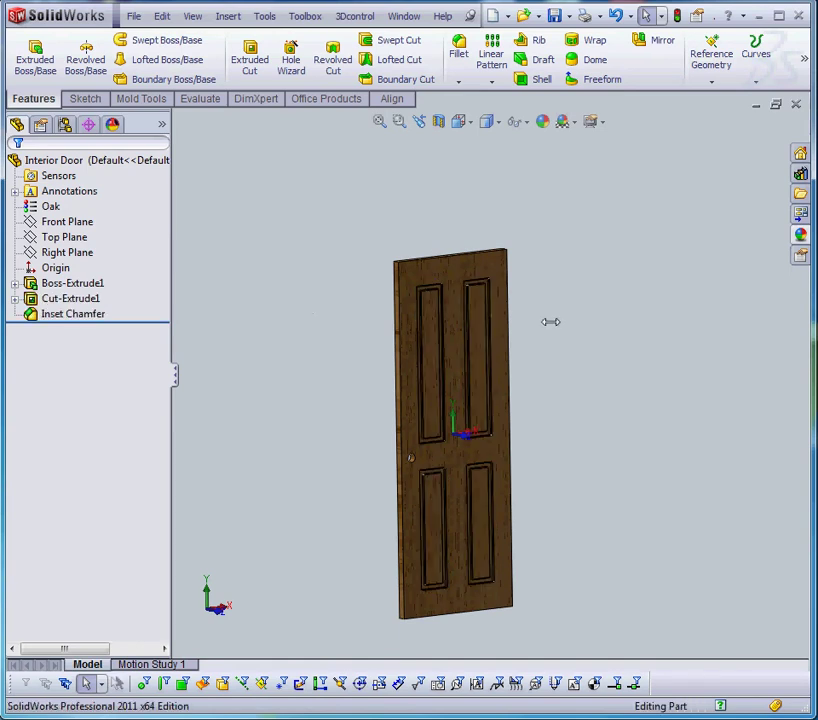
pyautogui.moveTo(575, 375)
pyautogui.mouseDown(button='middle')
pyautogui.moveTo(502, 460)
pyautogui.moveTo(484, 442)
pyautogui.moveTo(588, 385)
pyautogui.mouseUp(button='middle')
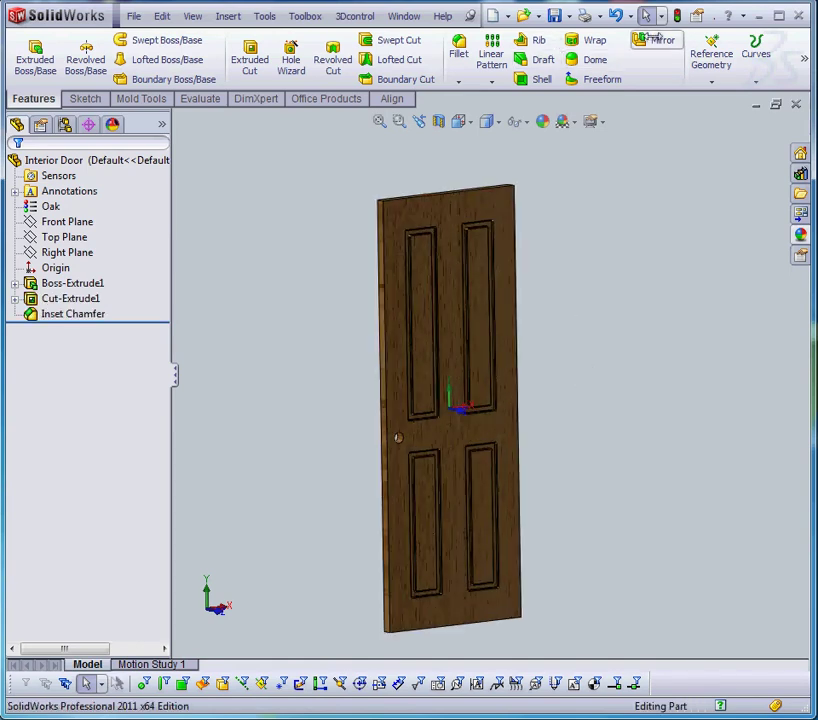
# - Mirror Cut-Extrude1 and Inset Chamfer about the Front Plane, creating Mirror1
pyautogui.click(640, 40)
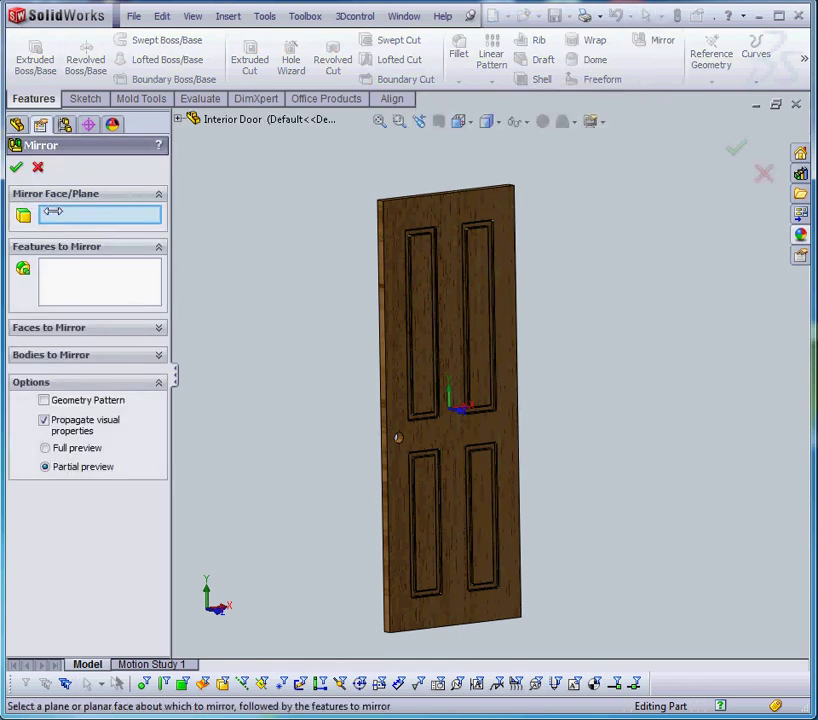
pyautogui.click(178, 119)
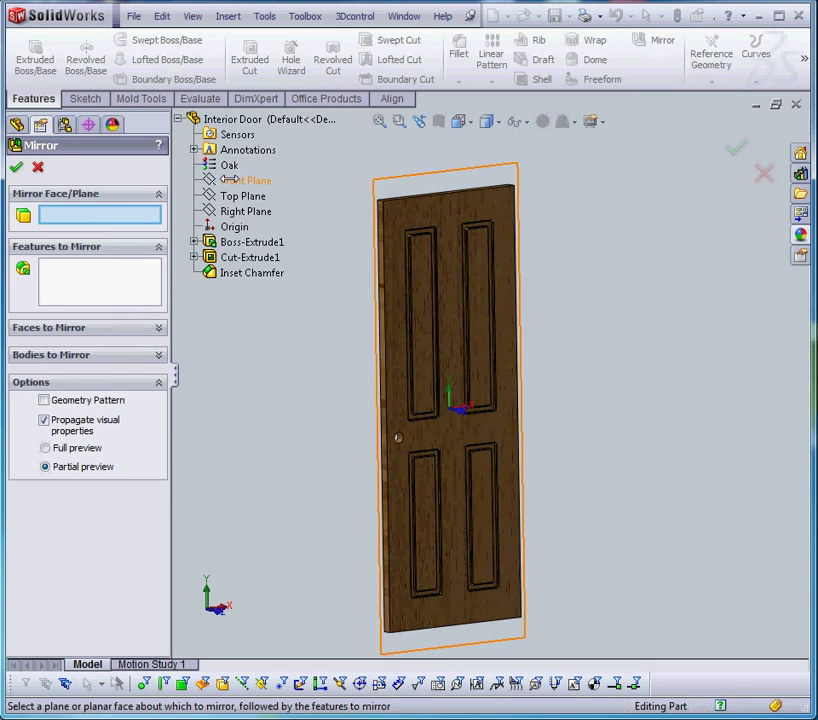
pyautogui.click(243, 180)
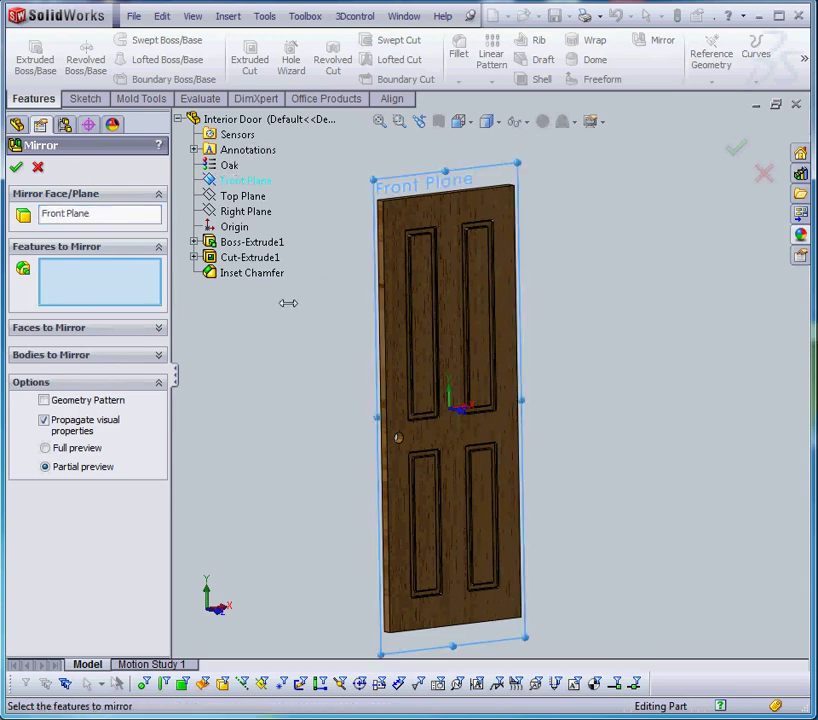
pyautogui.click(226, 257)
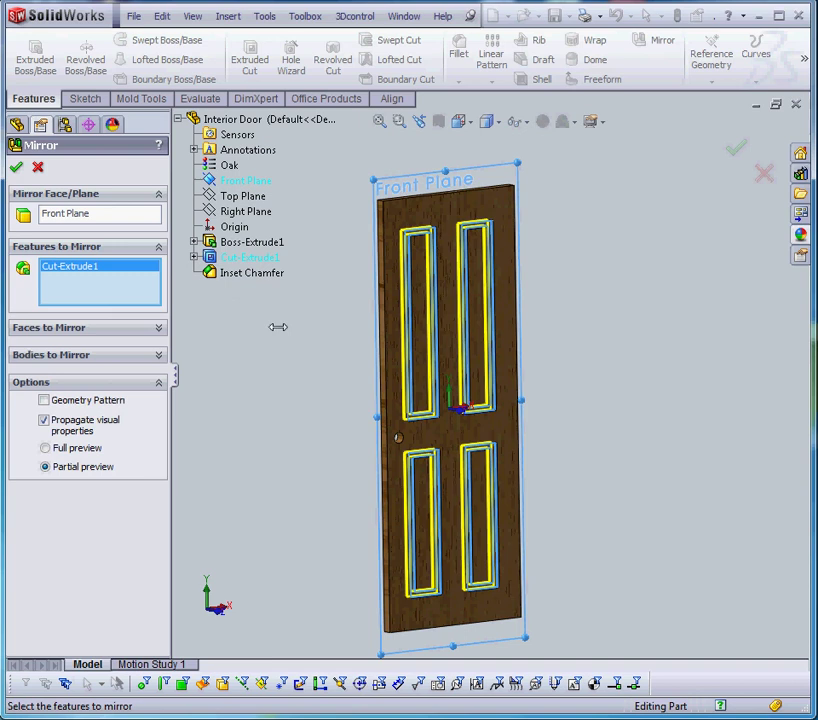
pyautogui.click(248, 273)
pyautogui.moveTo(267, 351); pyautogui.dragTo(378, 361, button='middle')
pyautogui.scroll(-5, 378, 361)
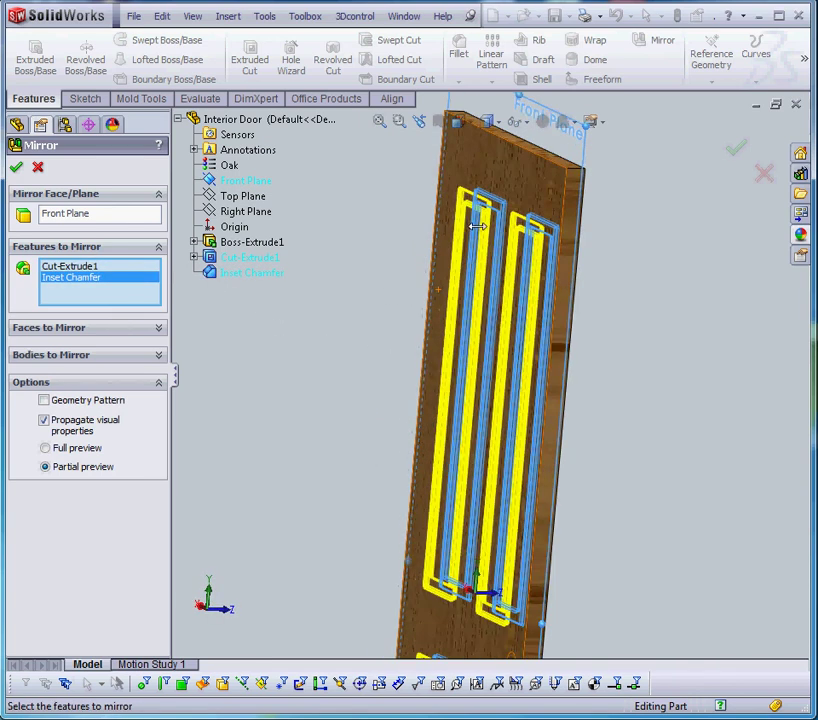
pyautogui.scroll(3, 530, 346)
pyautogui.moveTo(530, 346); pyautogui.dragTo(568, 527, button='middle')
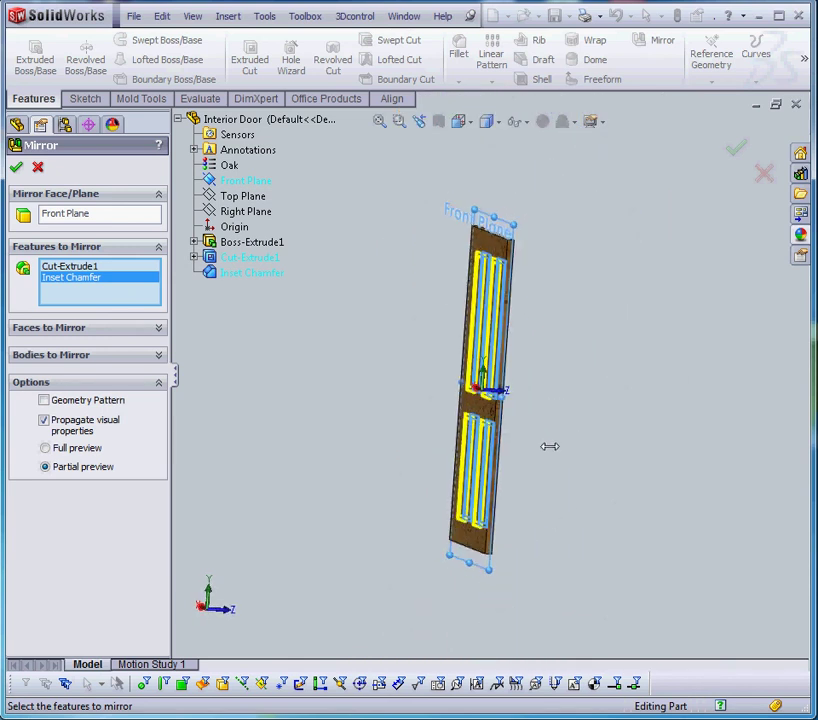
pyautogui.click(16, 167)
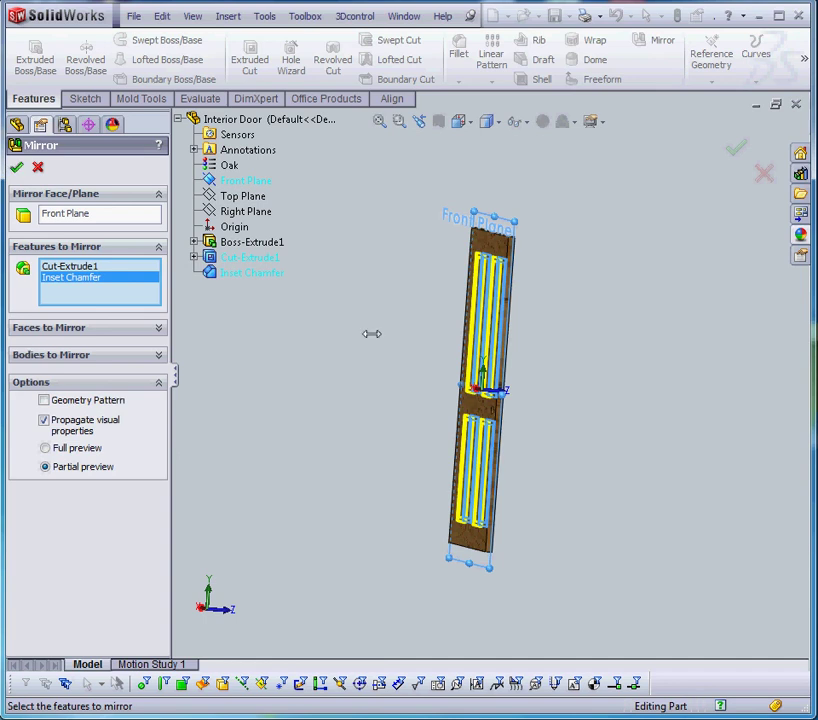